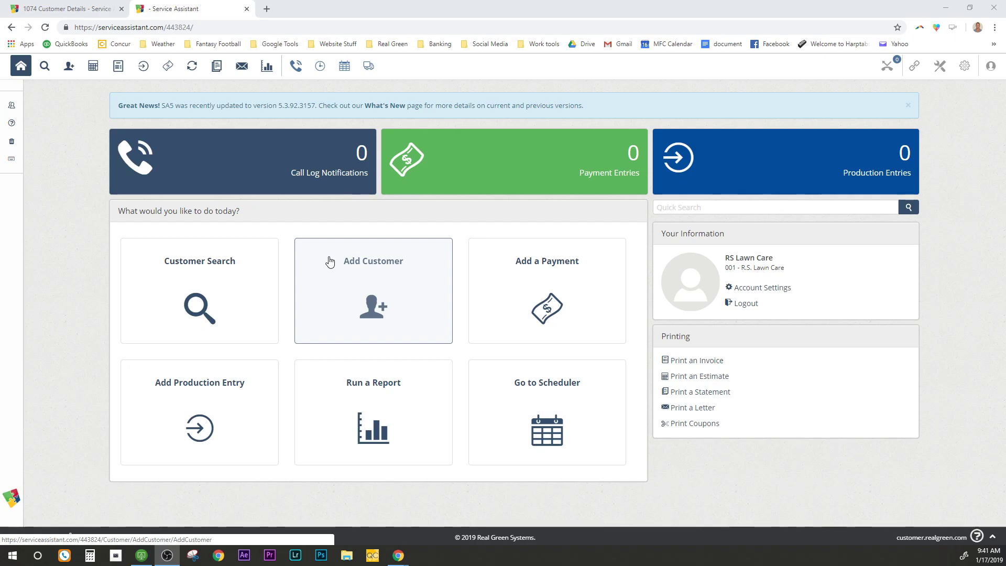
Find the customer by account number and open a payment entry from the customer's balance details.
left_click(45, 65)
left_click(198, 118)
type("1074")
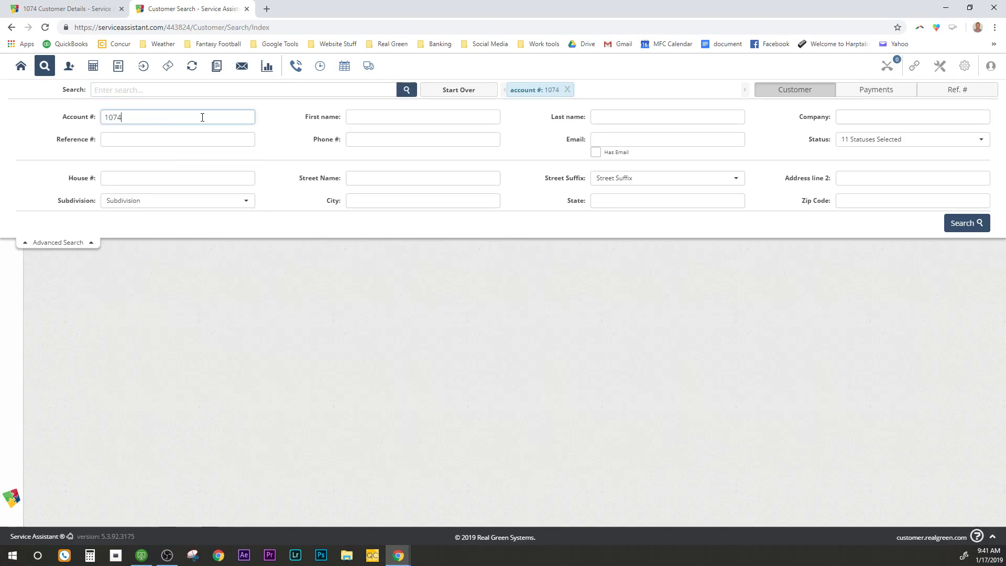
key("Return")
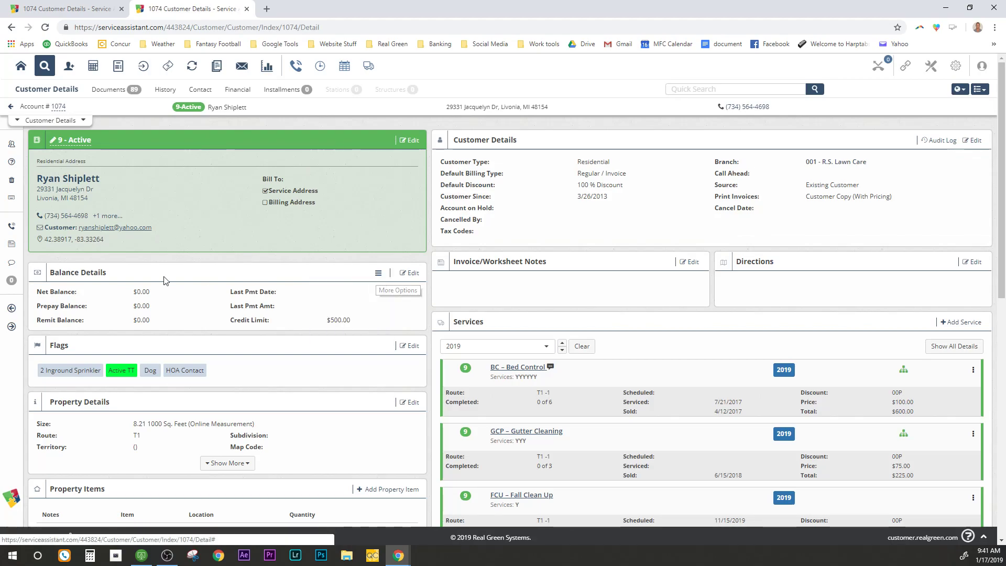
mouse_move(379, 274)
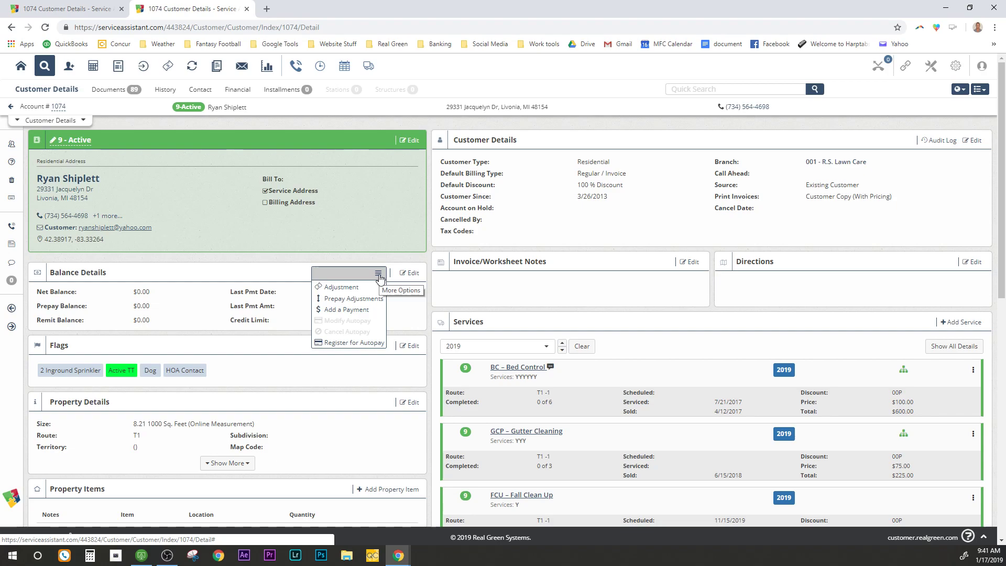
left_click(349, 309)
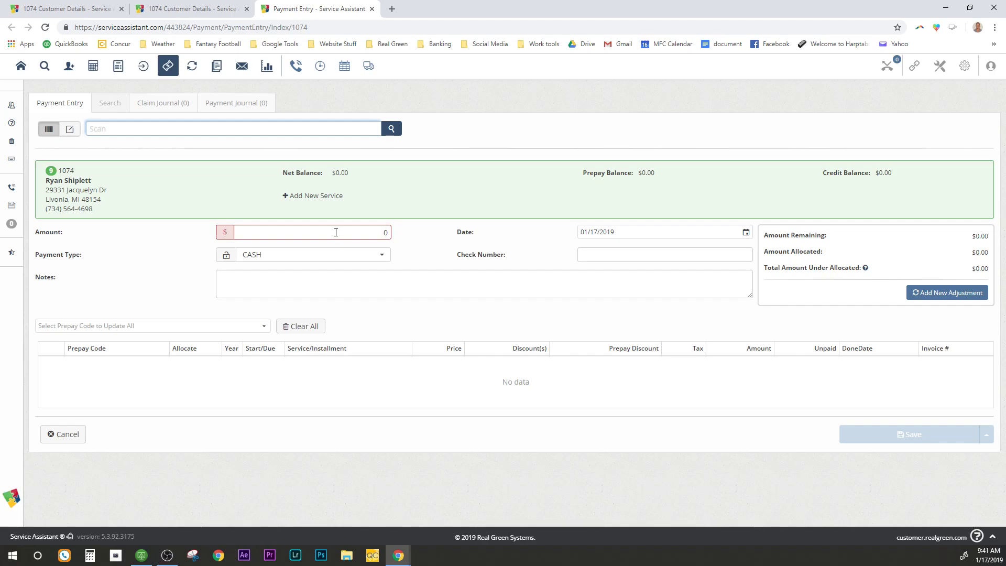
Start a payment entry from the home page and load the customer by account number.
left_click(20, 67)
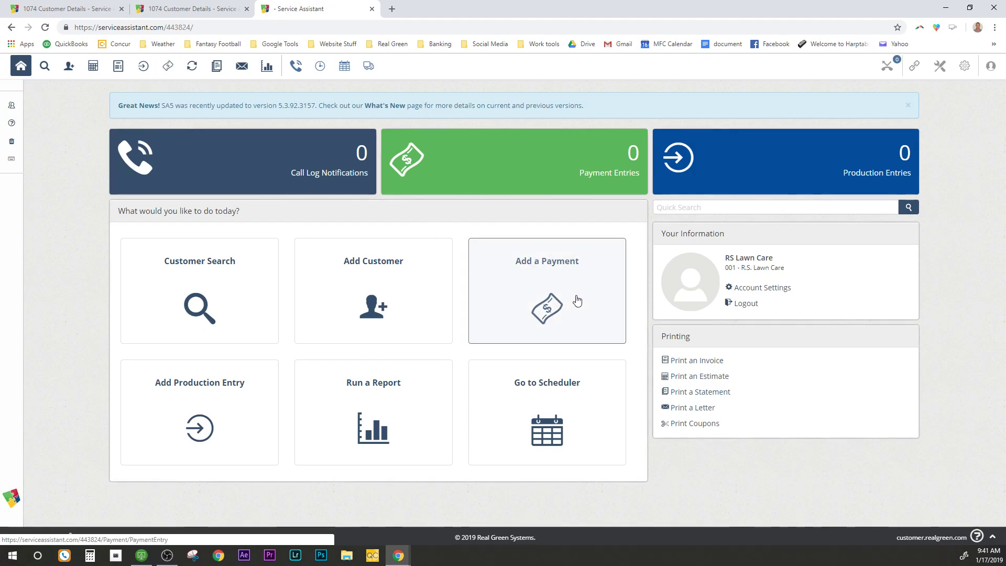
left_click(544, 297)
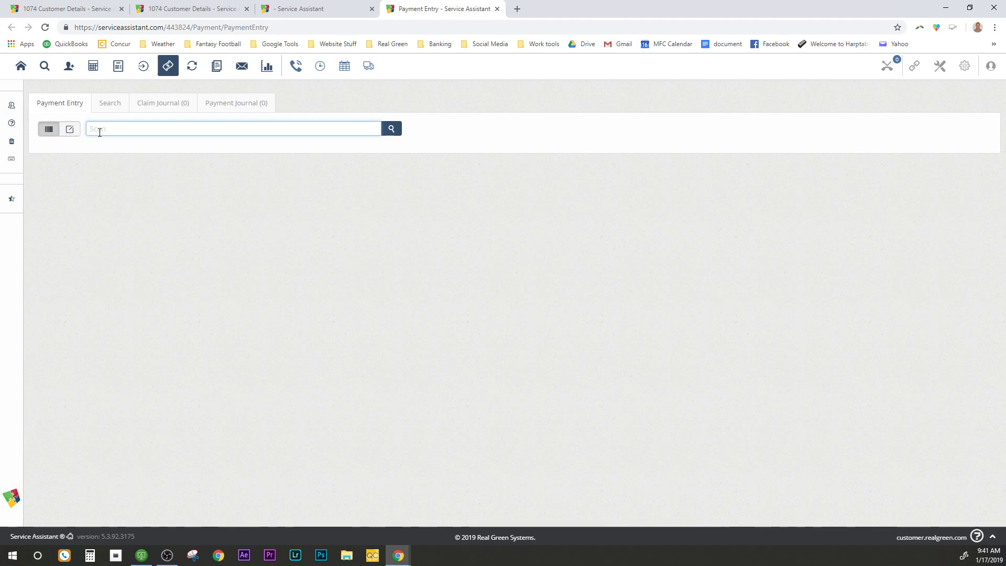
type("57490")
left_click(391, 129)
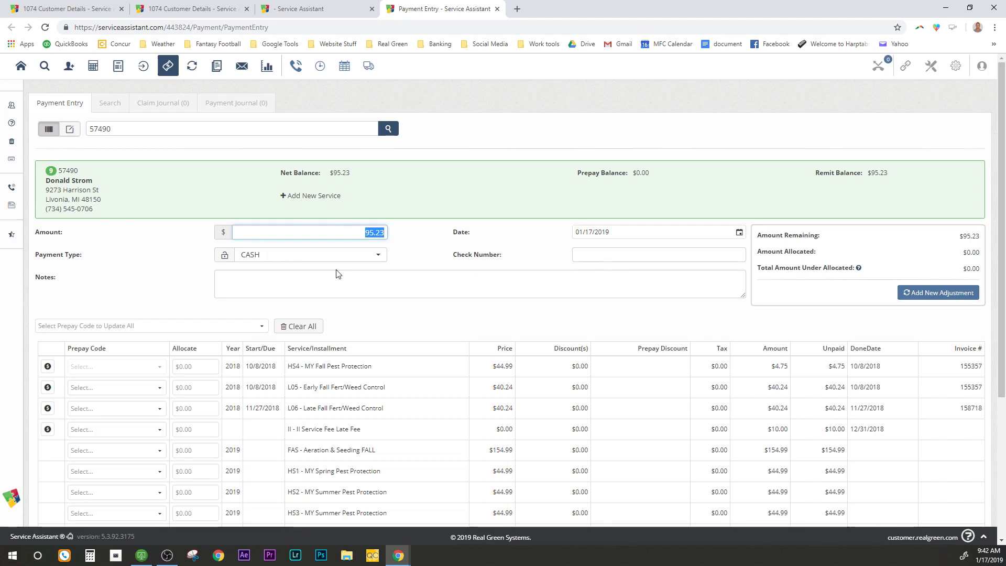
Save a payment of $85.23 with check number 1465 and view it in the payment journal.
type("85")
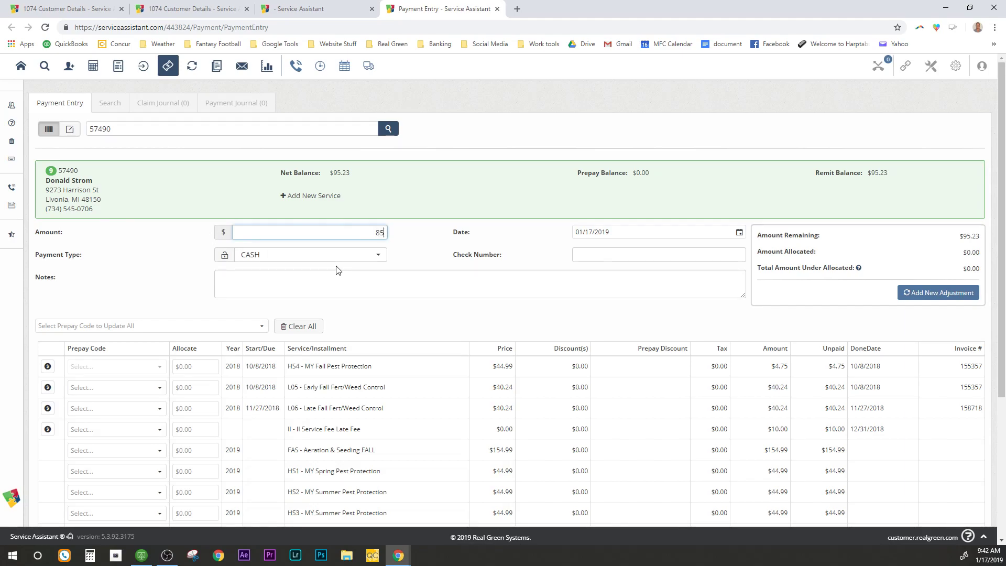
type(".23")
key("Tab")
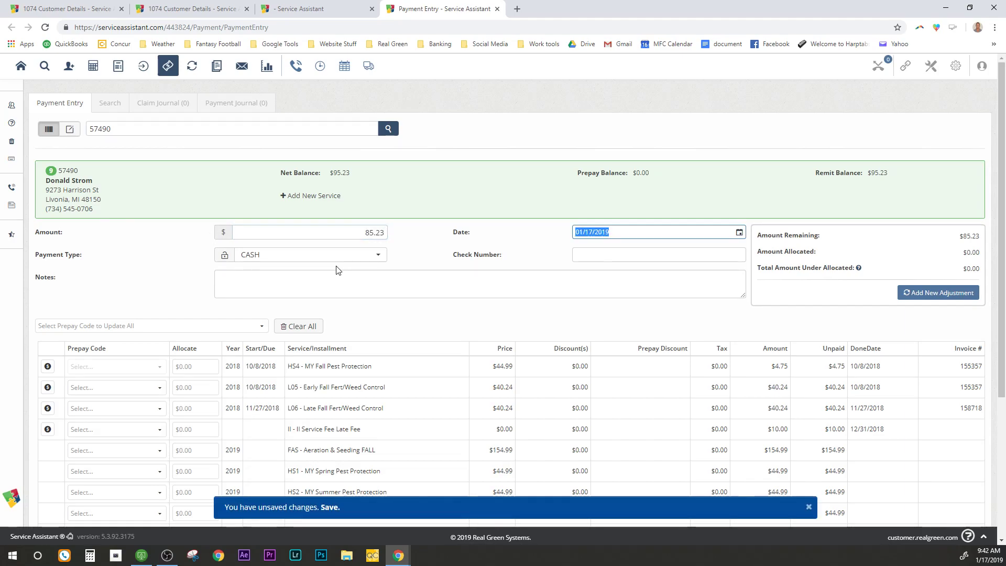
key("Tab")
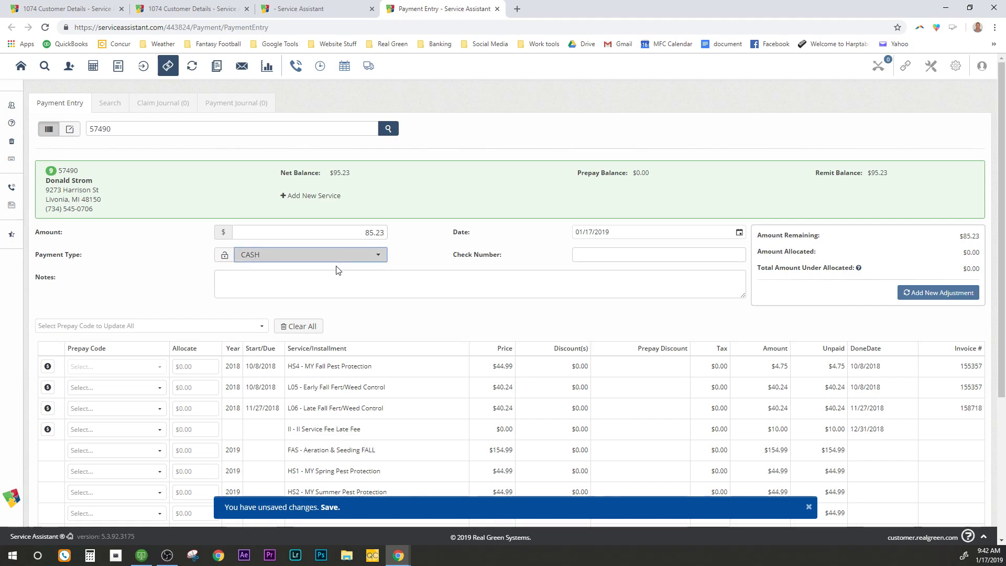
left_click(610, 261)
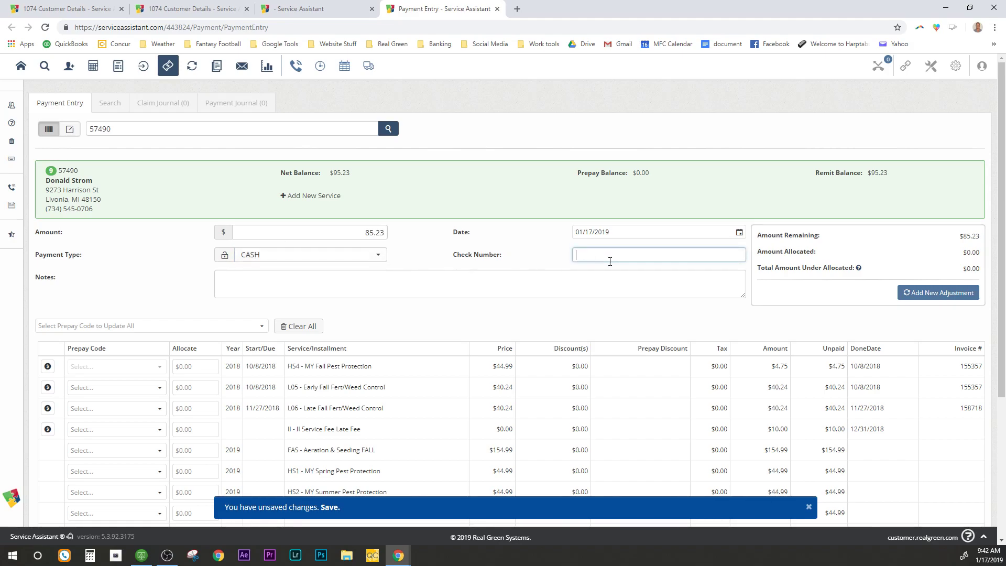
type("1465")
scroll(659, 299, "down", 4)
key("Tab")
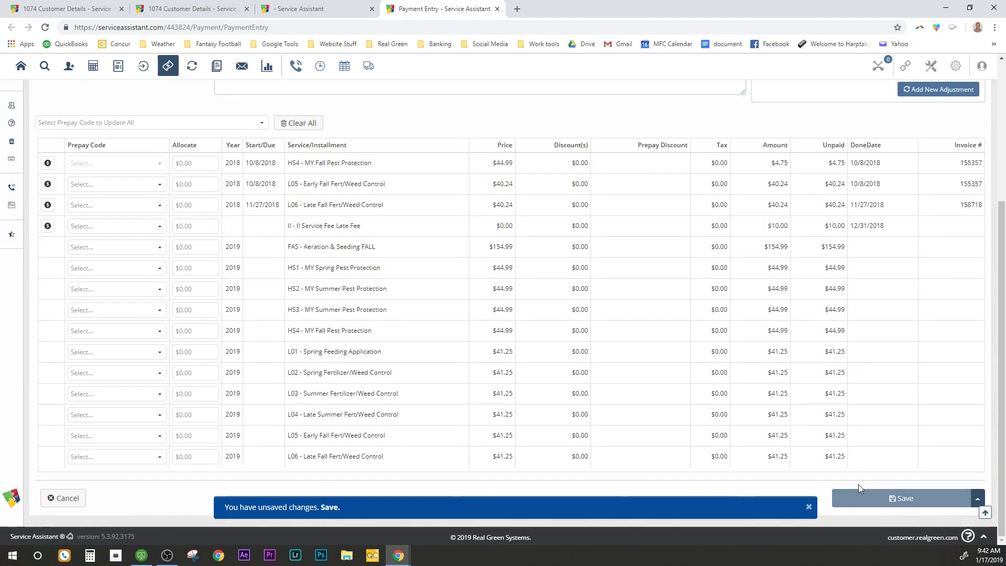
left_click(863, 498)
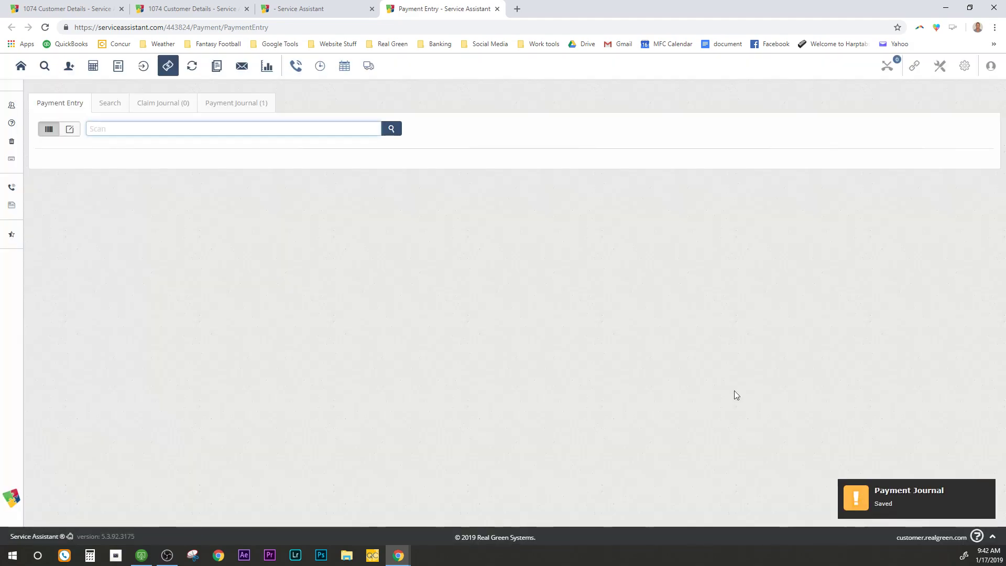
left_click(234, 107)
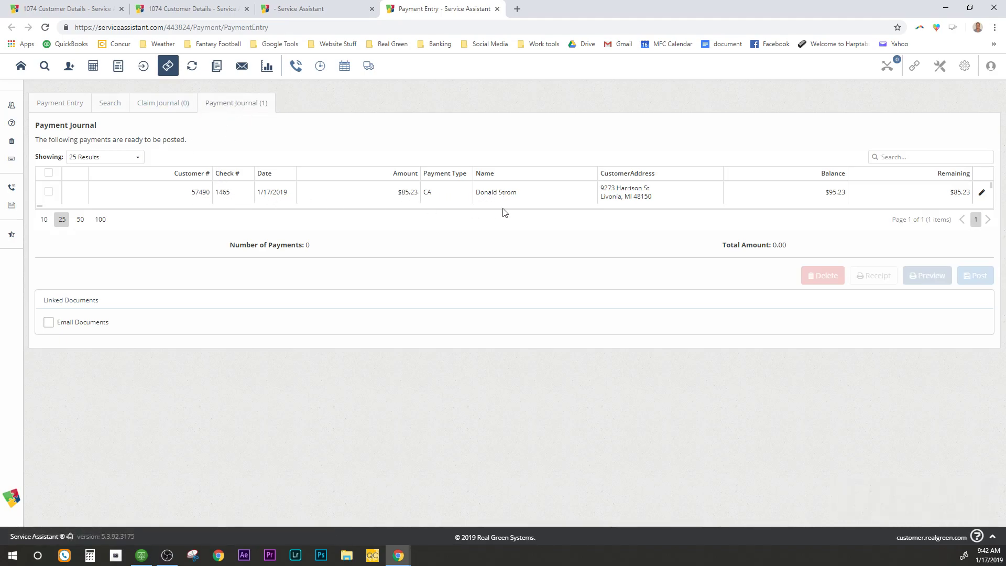
Return to payment entry and load the Bell Creek Island BHWCA customer by account number.
left_click(68, 105)
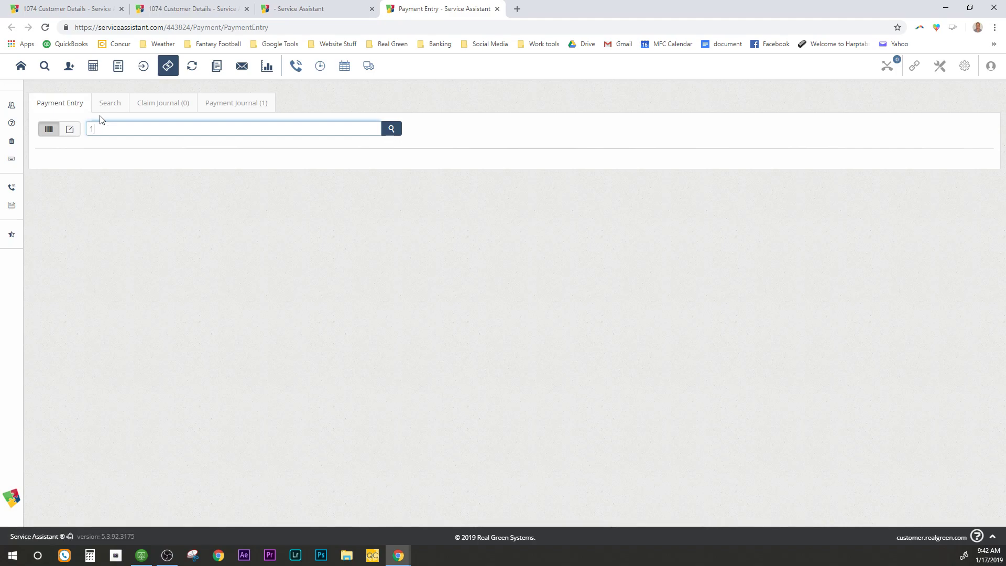
type("137918")
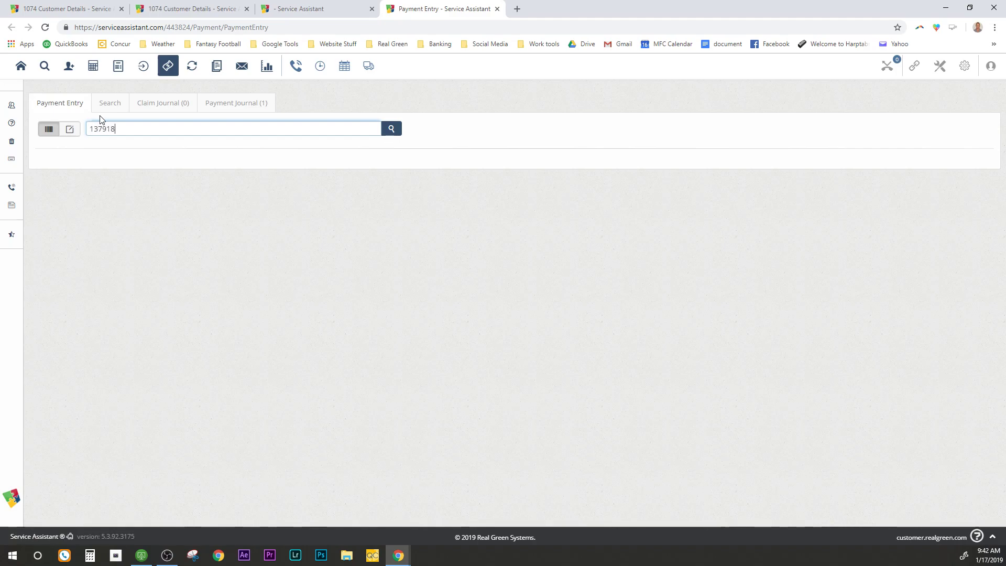
left_click(391, 129)
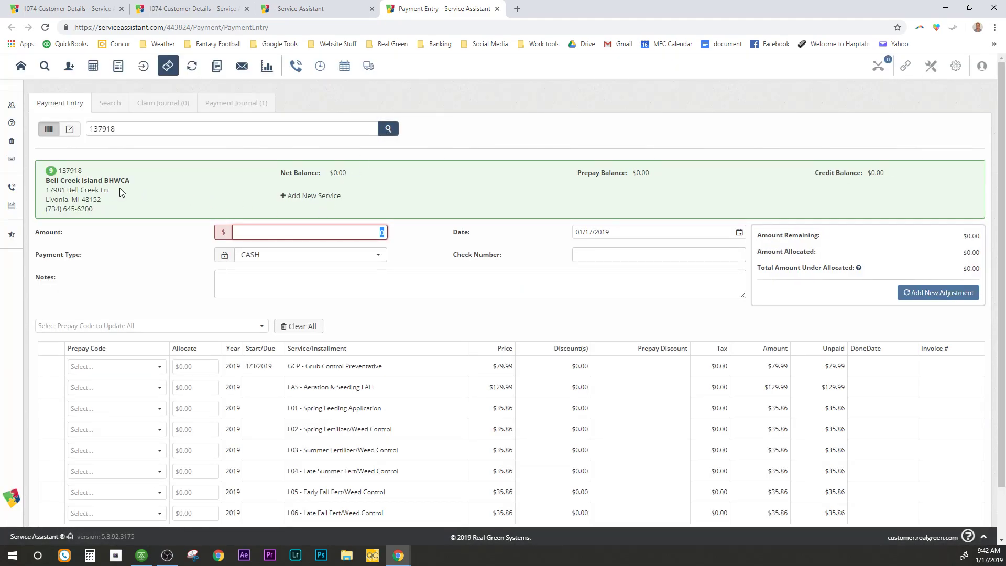
Set the payment amount to $399.90 and the check number to 1060.
left_click(257, 228)
type("399.9")
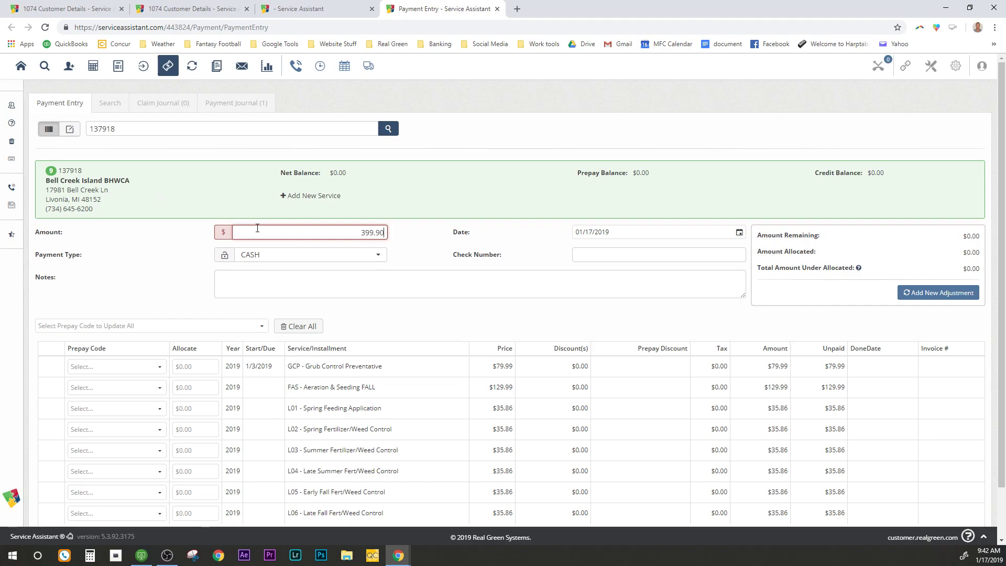
key("Tab")
key("Tab")
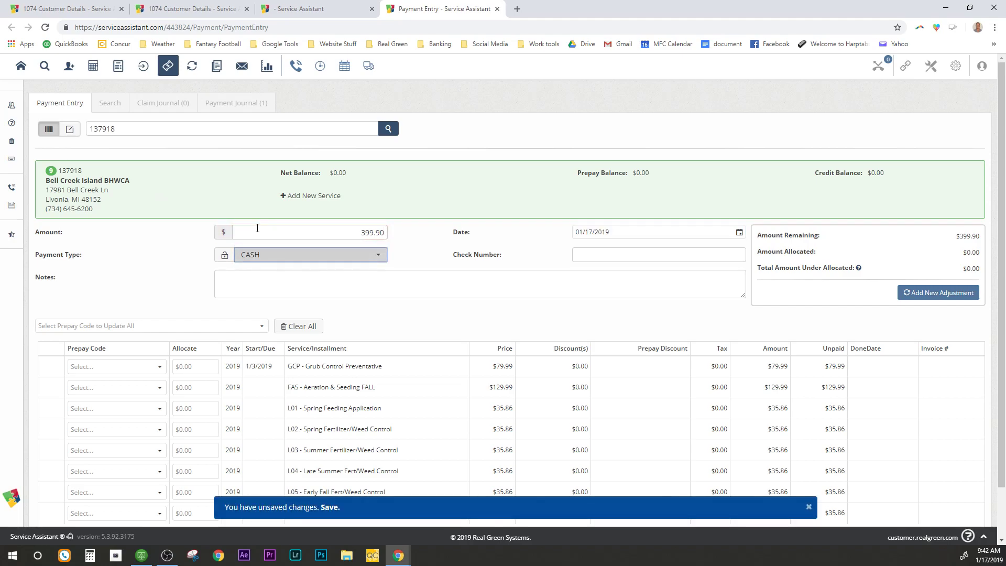
key("Tab")
type("1")
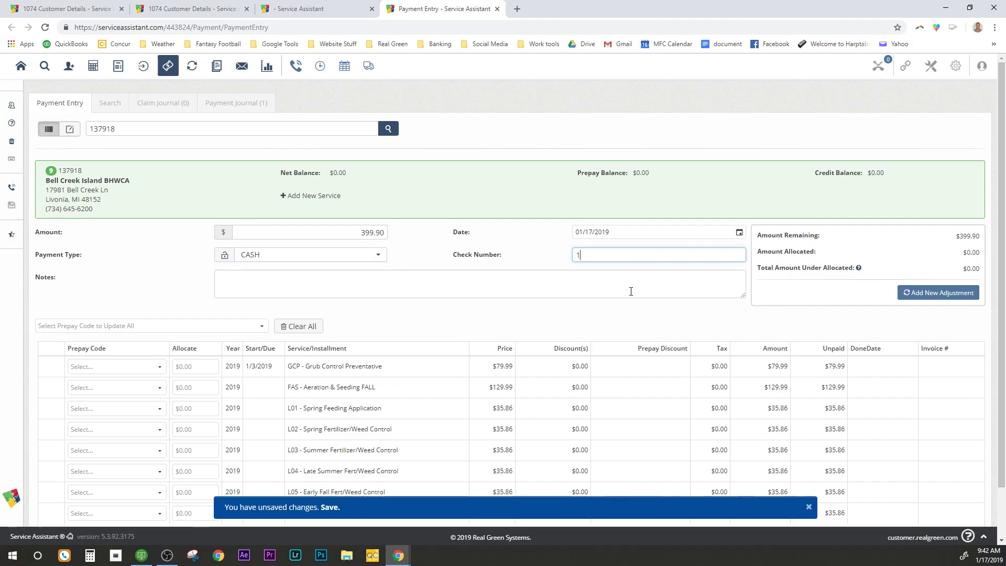
type("060")
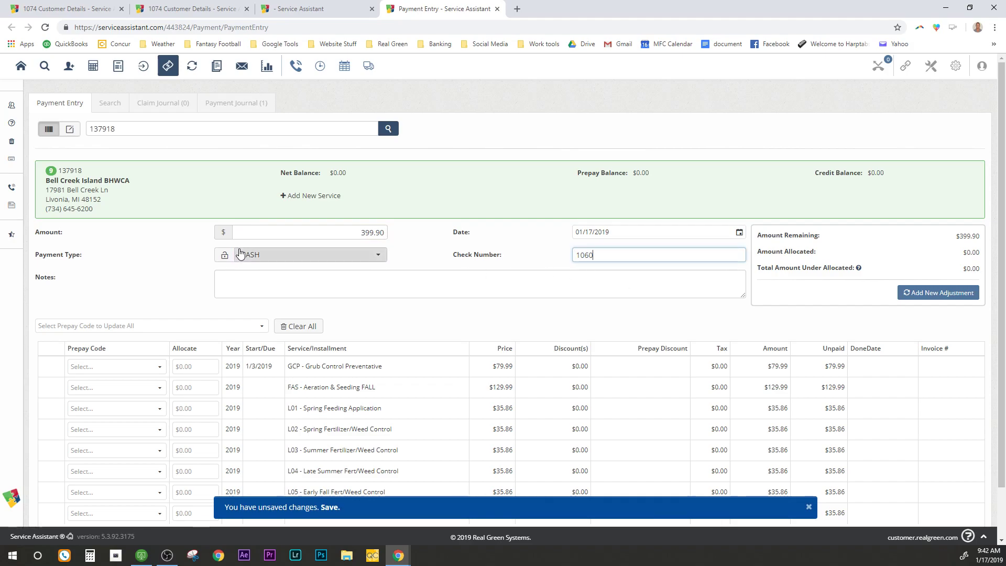
Apply the prepay code P05 - 5% Prepay Discount to all listed services at once.
scroll(240, 254, "down", 1)
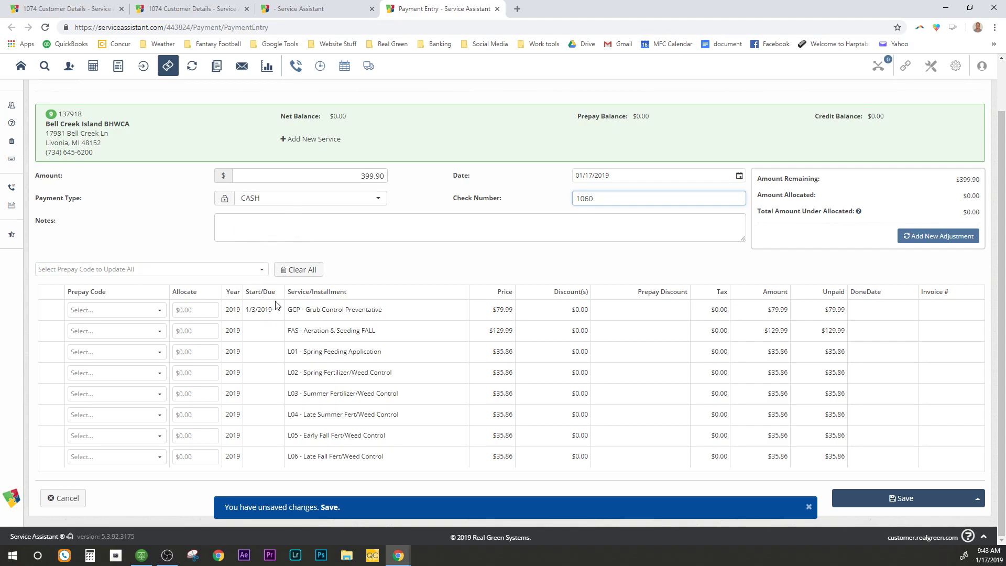
left_click(261, 269)
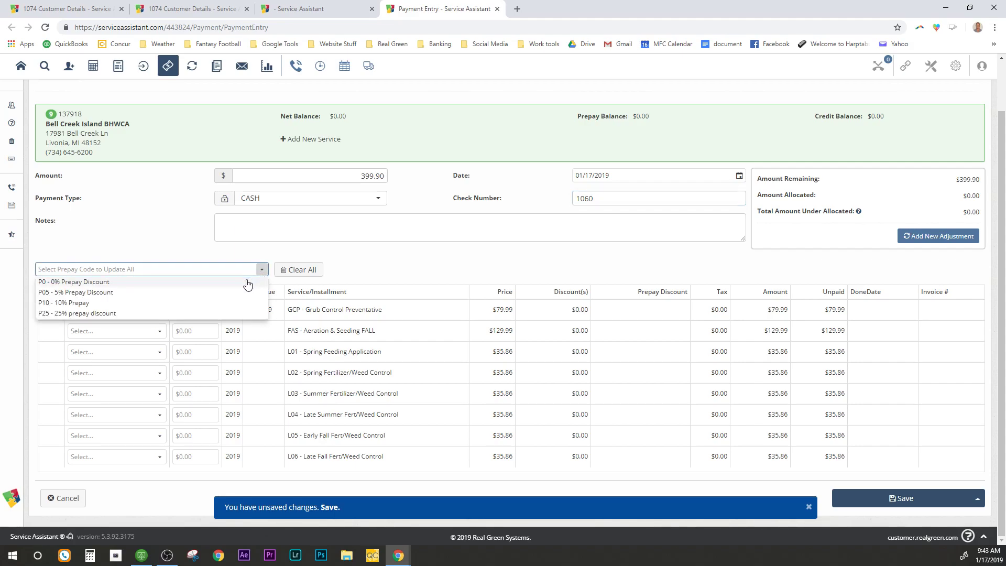
left_click(240, 292)
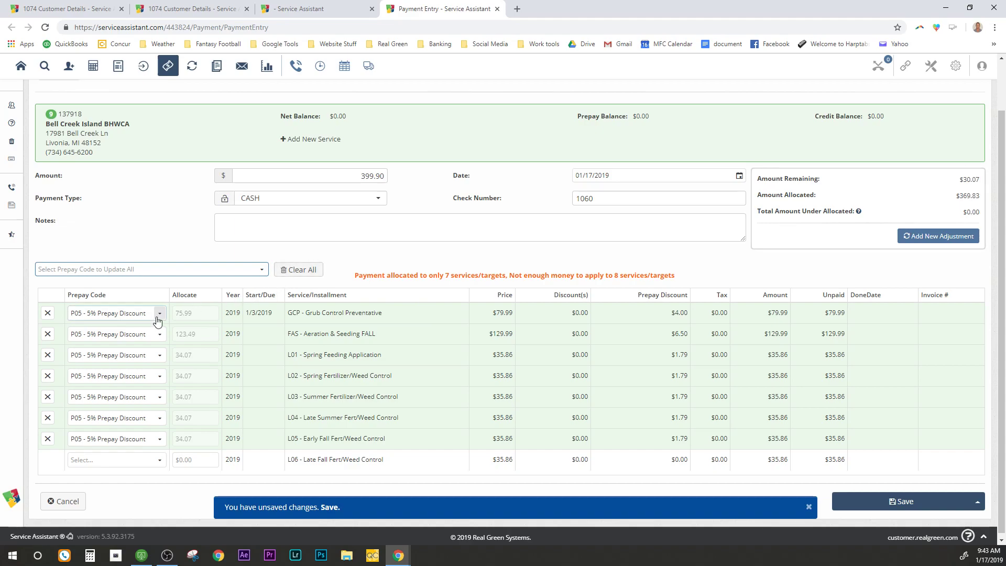
Remove the allocation from GCP - Grub Control Preventative and assign it the prepay code P10 - 10% Prepay.
left_click(48, 314)
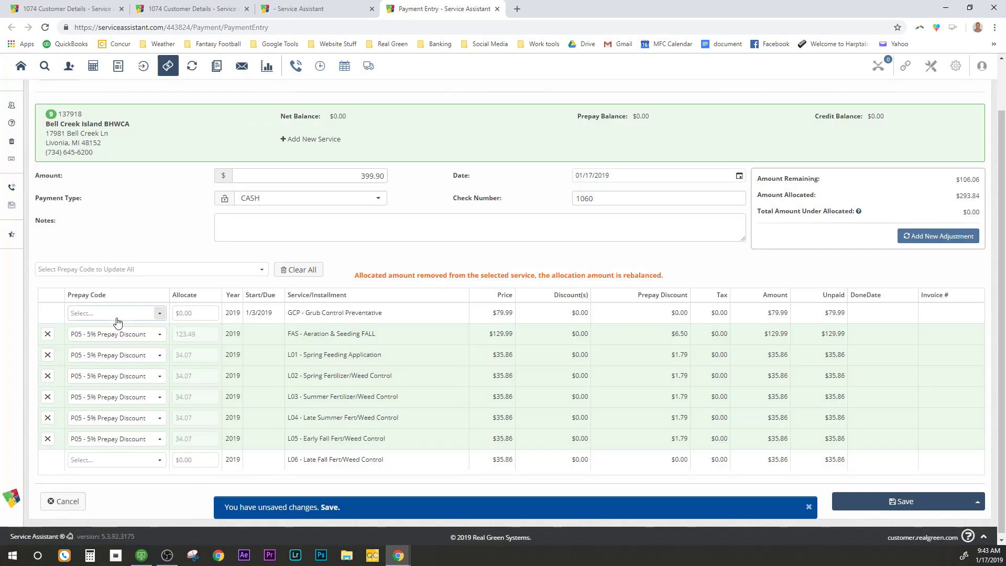
left_click(160, 314)
left_click(135, 357)
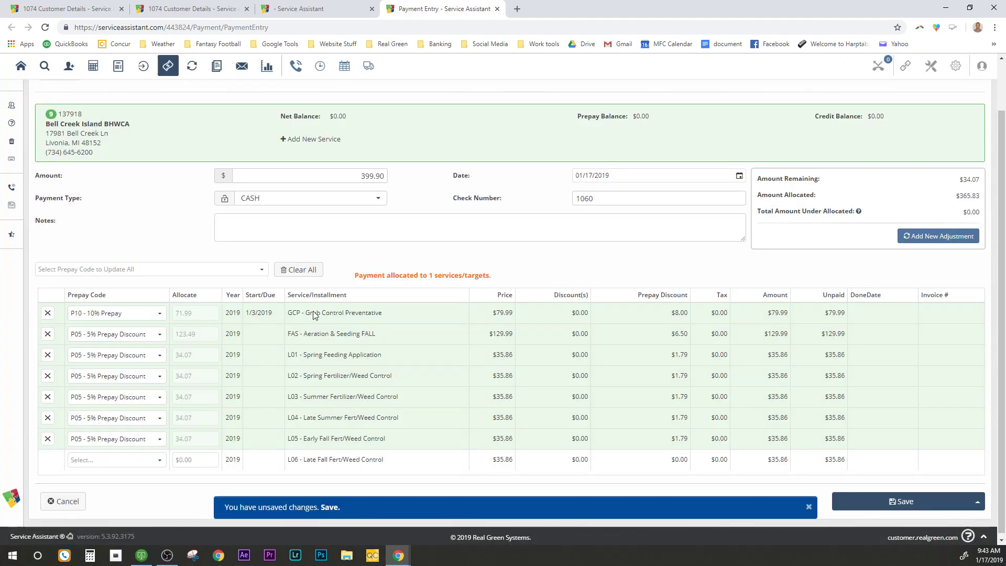
Assign P05 - 5% Prepay Discount to L06 - Late Fall Fert/Weed Control and save the payment.
left_click(157, 460)
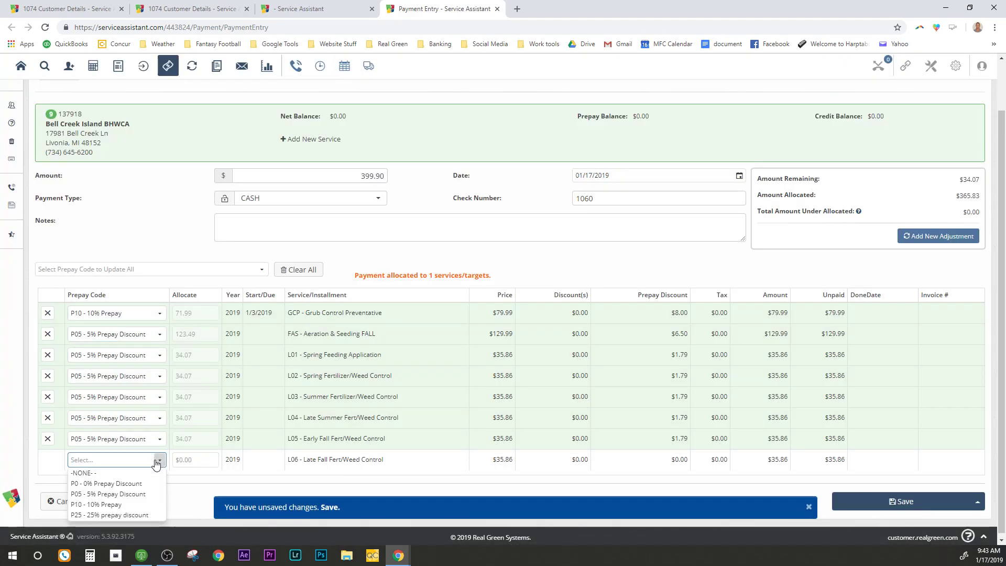
left_click(143, 495)
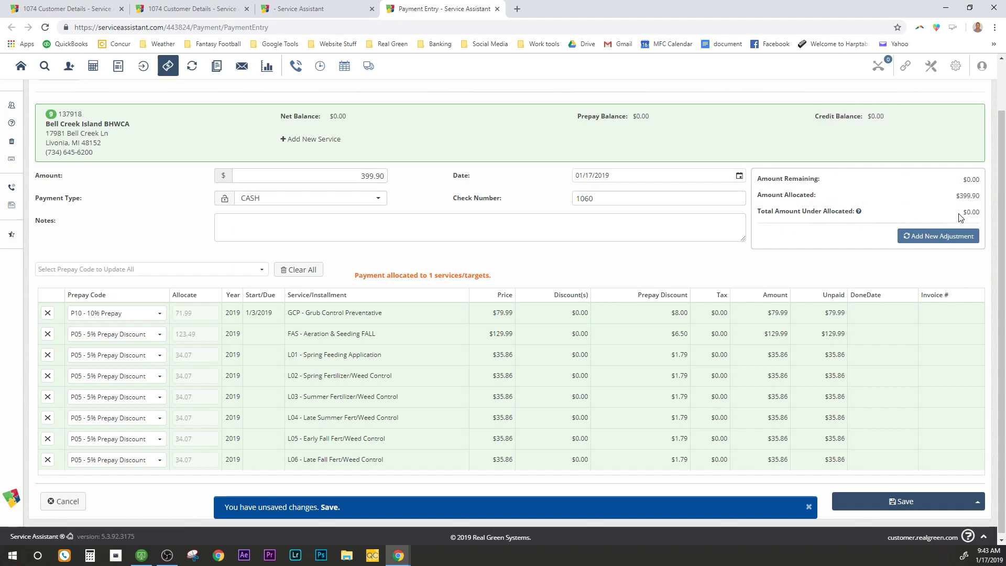
left_click(884, 511)
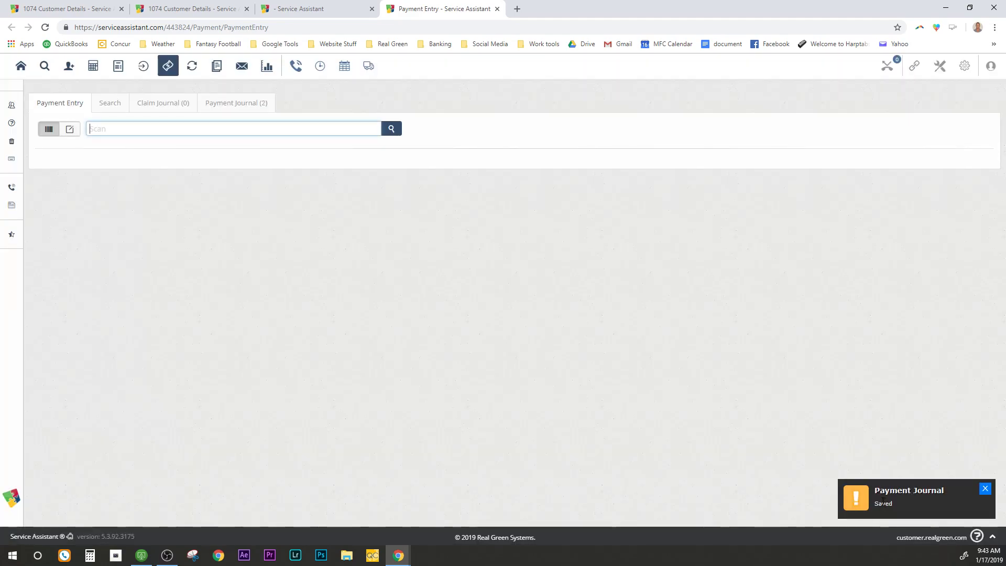
Load the next customer by account number and save a payment for the prefilled amount with check number 1129.
type("137752")
key("Return")
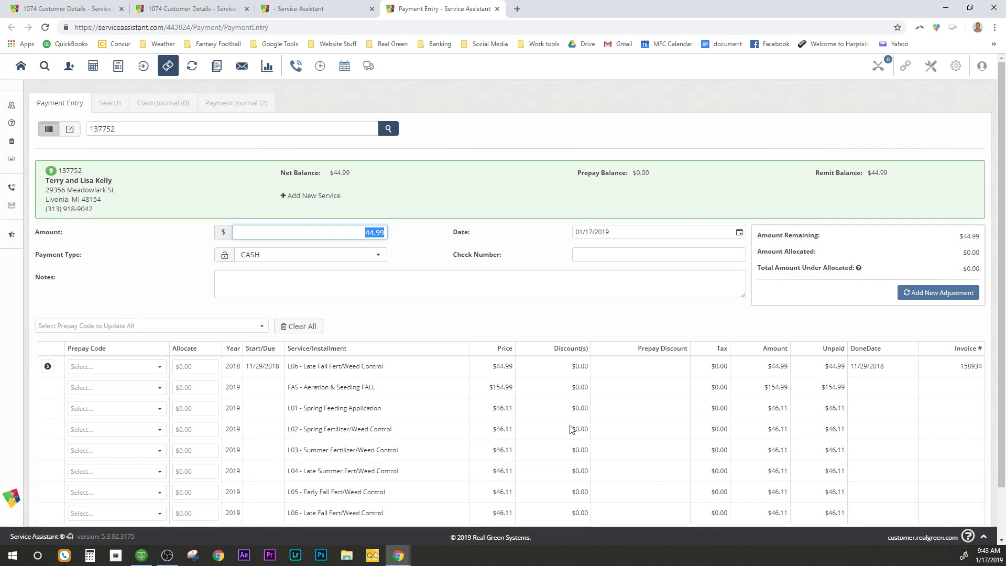
key("Tab")
key("Tab")
key("Tab")
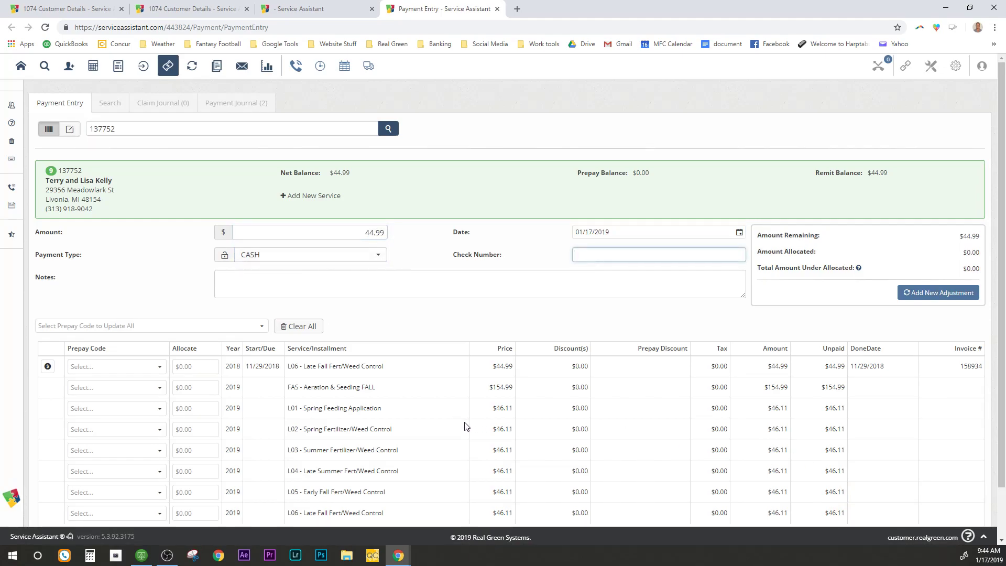
type("1129")
key("Tab")
scroll(503, 472, "down", 2)
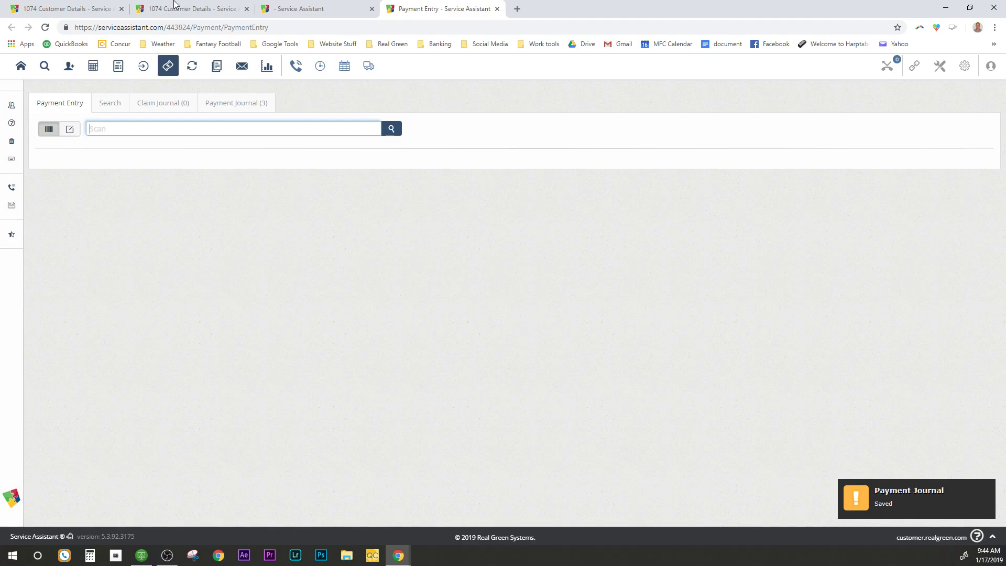
Select all payments in the payment journal and post them, confirming the posting.
left_click(231, 104)
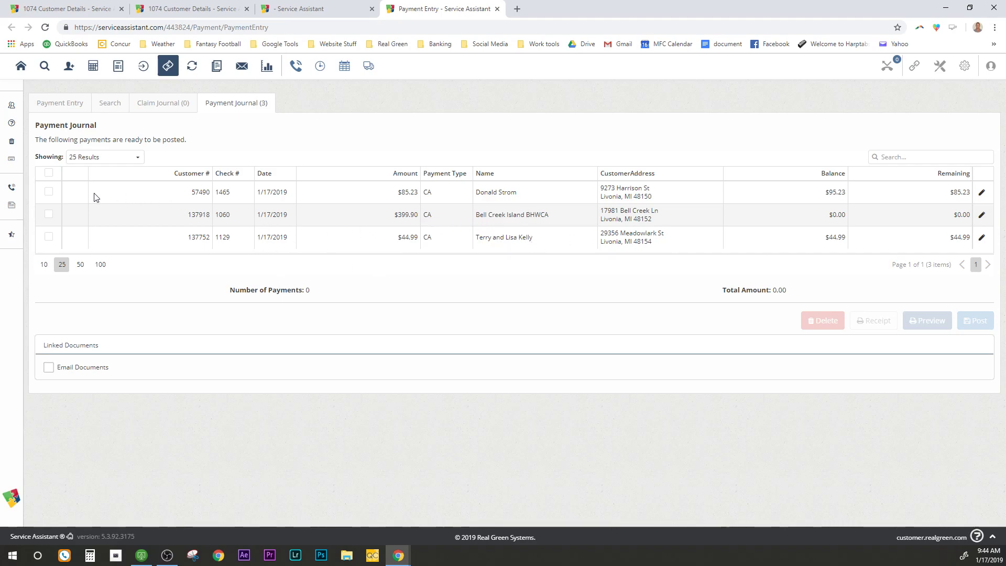
left_click(49, 173)
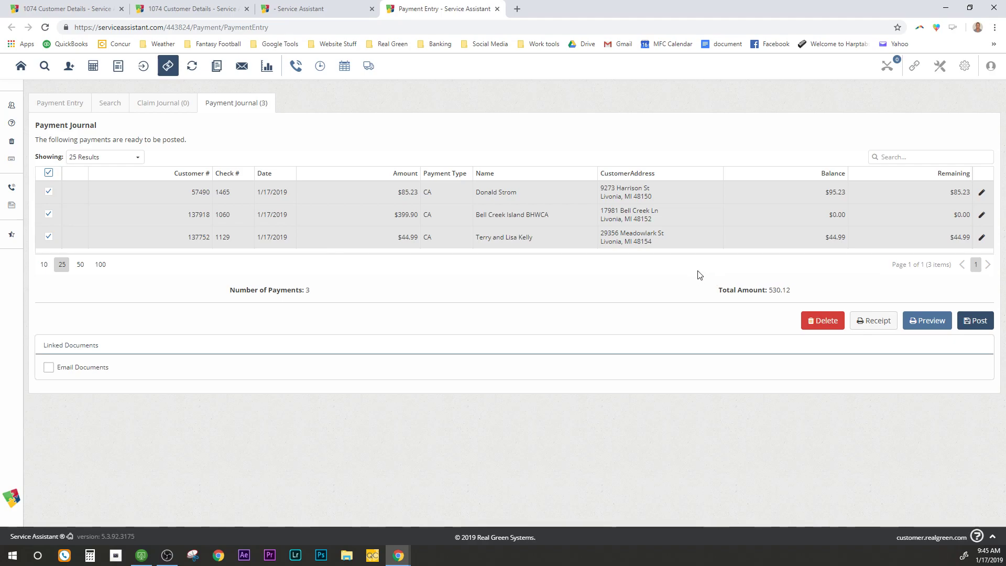
left_click(978, 321)
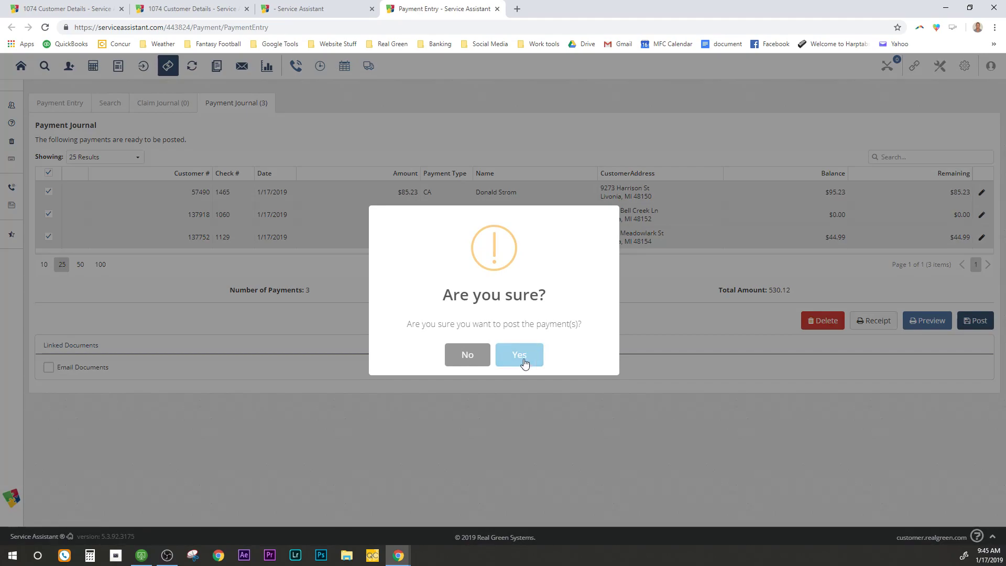
left_click(524, 356)
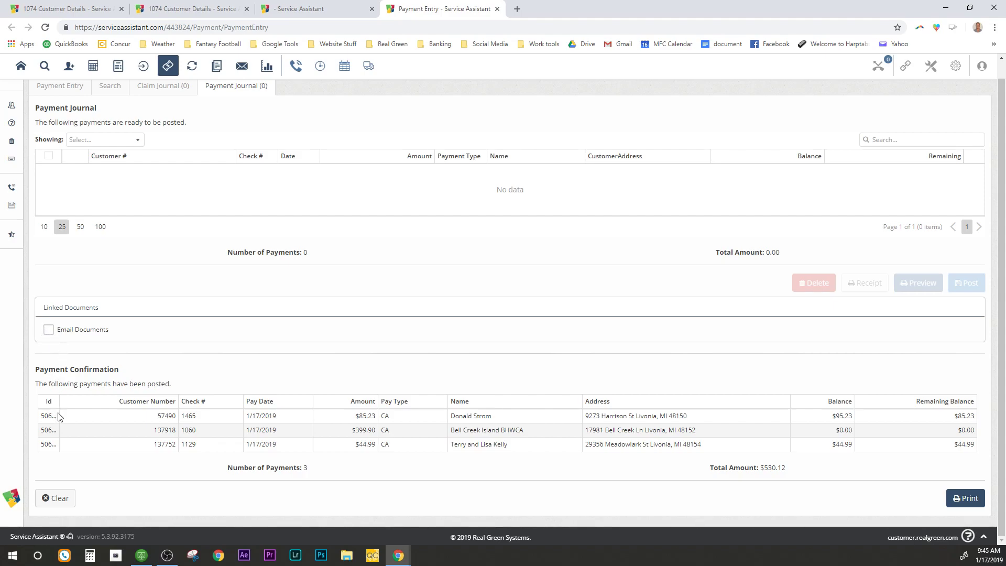
Clear the payment confirmation list and return to the home page.
left_click(60, 502)
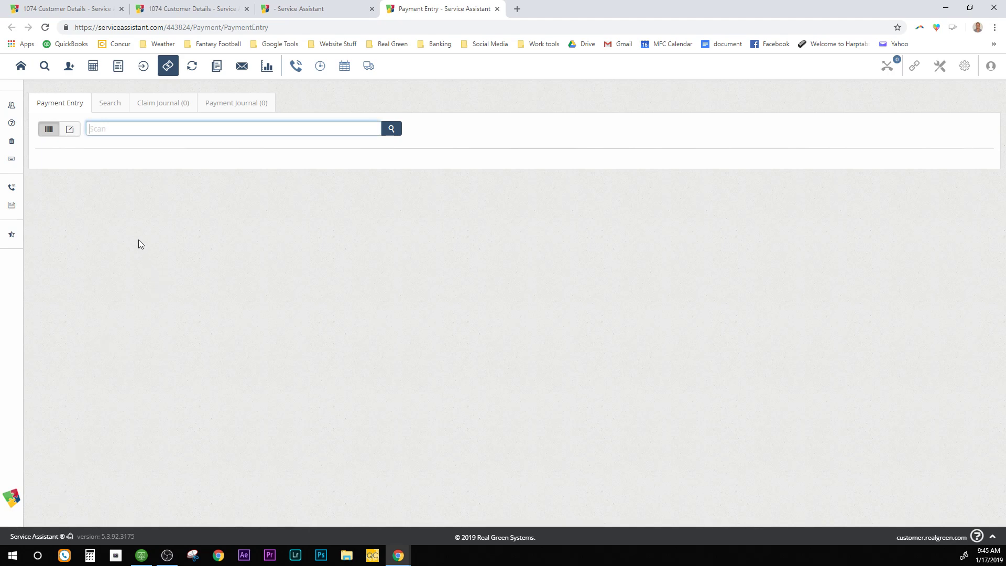
left_click(21, 65)
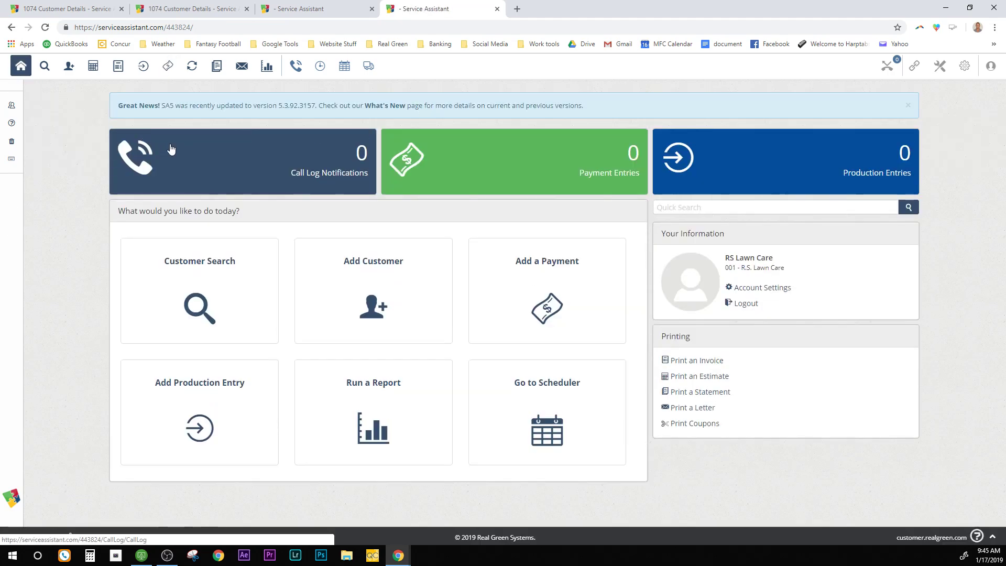